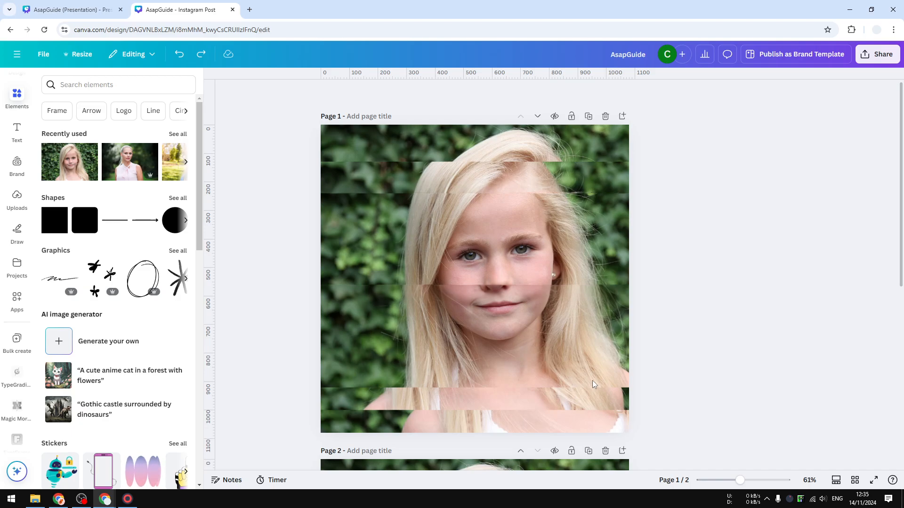
Open the Slice effect app for the unsliced background photo on page 2
{"action": "scroll", "coordinate": [699, 341], "scroll_direction": "down", "scroll_amount": 6}
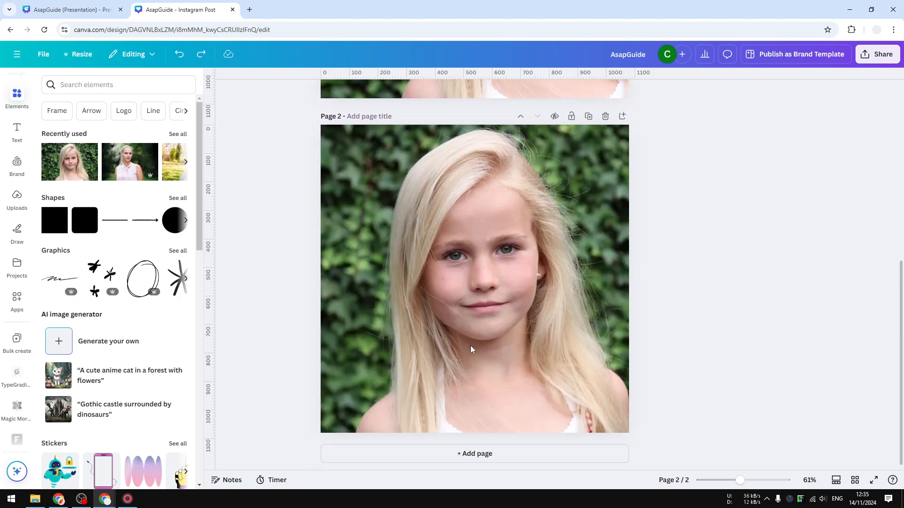
{"action": "scroll", "coordinate": [506, 340], "scroll_direction": "up", "scroll_amount": 5}
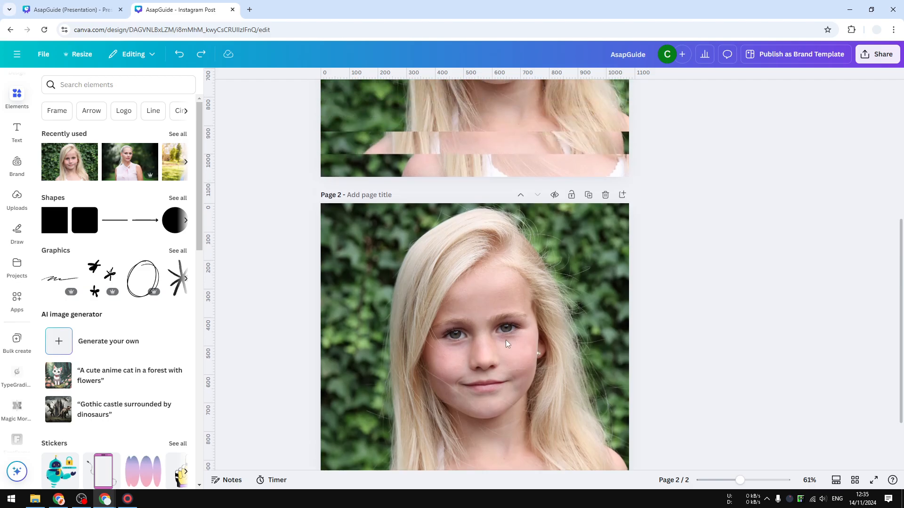
{"action": "scroll", "coordinate": [771, 358], "scroll_direction": "down", "scroll_amount": 5}
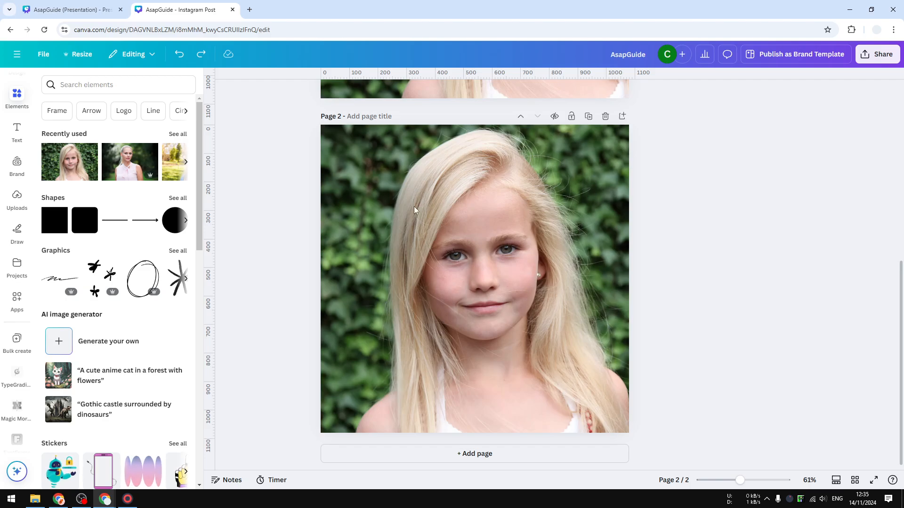
{"action": "left_click", "coordinate": [422, 241]}
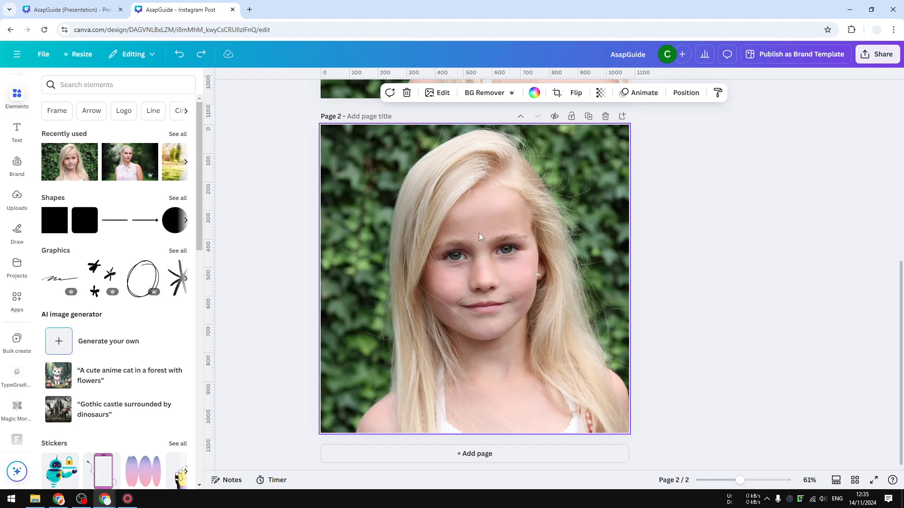
{"action": "left_click", "coordinate": [437, 93]}
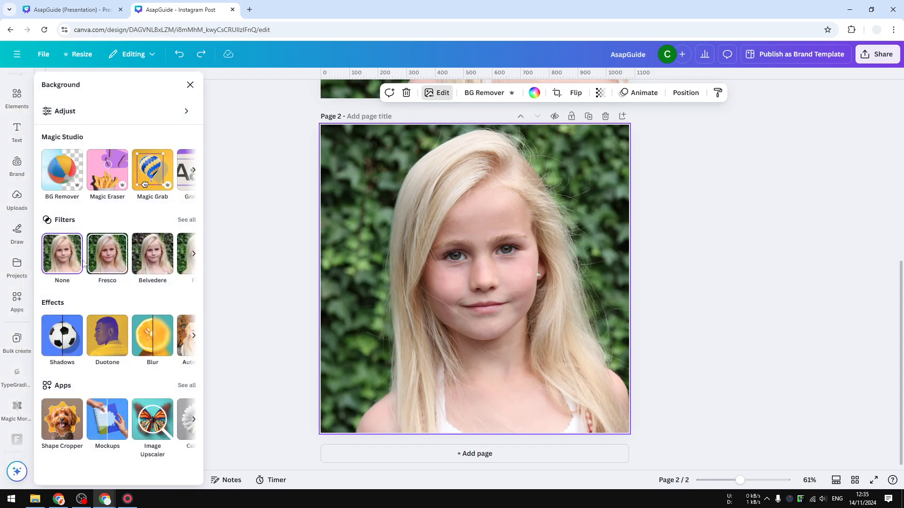
{"action": "left_click", "coordinate": [192, 424]}
{"action": "left_click", "coordinate": [192, 425]}
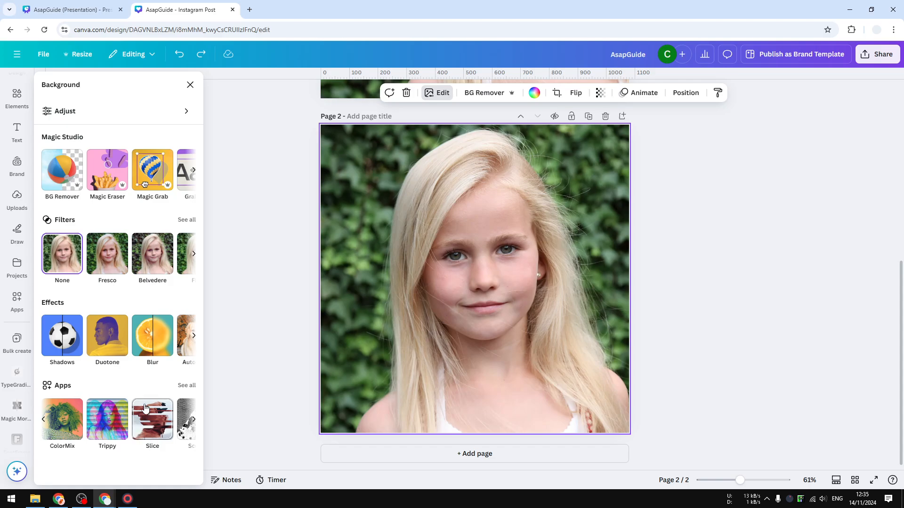
{"action": "left_click", "coordinate": [147, 431]}
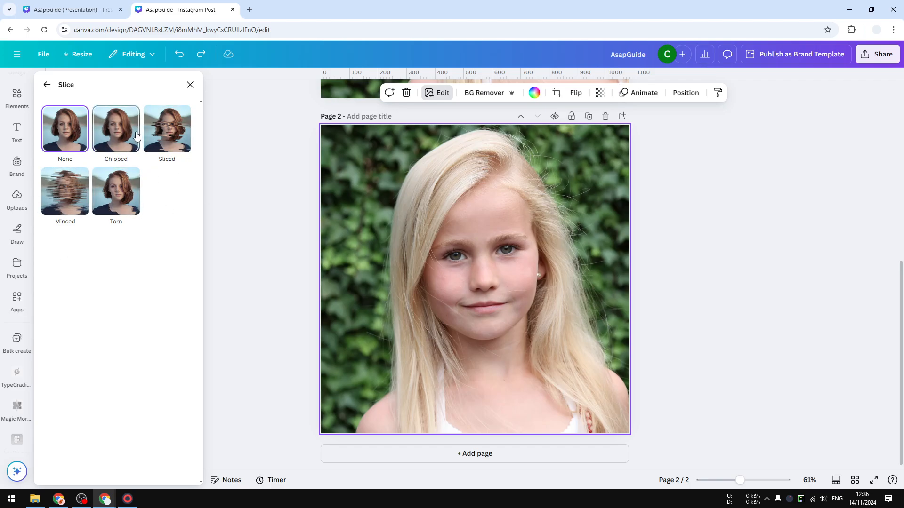
Preview the Chipped, Sliced, Minced and Torn slice styles on the page 2 photo
{"action": "left_click", "coordinate": [114, 133]}
{"action": "left_click", "coordinate": [167, 136]}
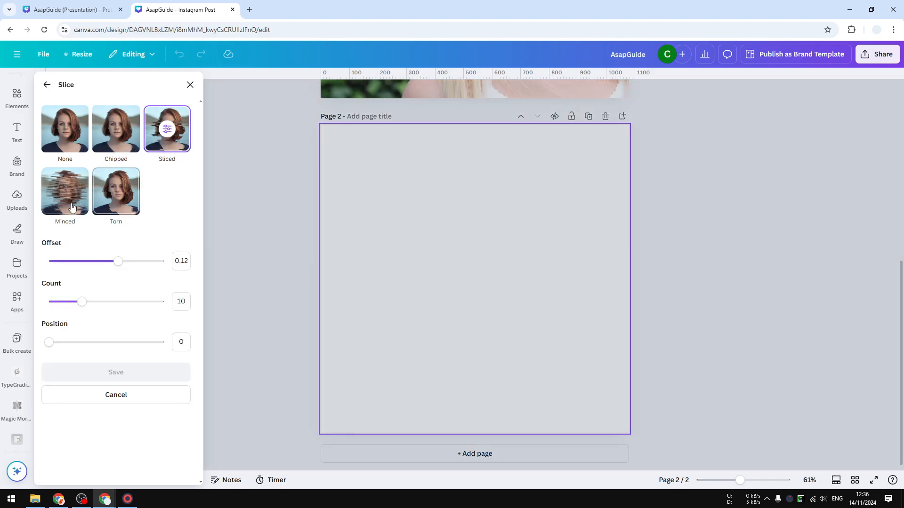
{"action": "left_click", "coordinate": [59, 210]}
{"action": "left_click", "coordinate": [120, 210]}
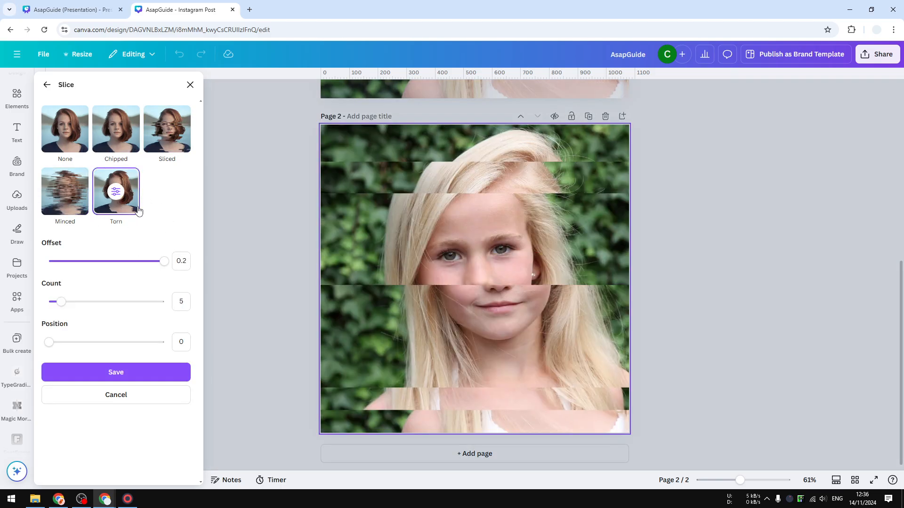
Try the Sliced style on the page 2 photo with the Offset reduced to 0.07
{"action": "left_click", "coordinate": [160, 157]}
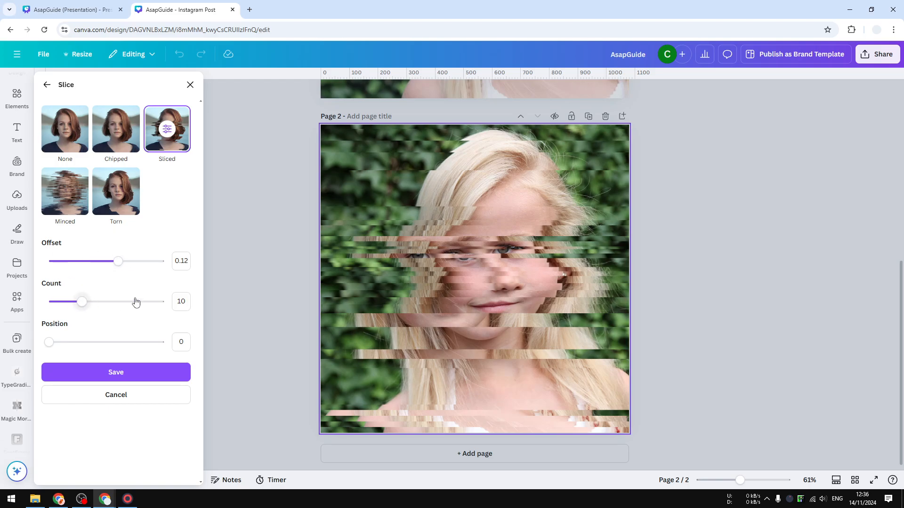
{"action": "left_click_drag", "start_coordinate": [118, 261], "coordinate": [89, 262]}
{"action": "mouse_move", "coordinate": [82, 302]}
{"action": "left_mouse_down"}
{"action": "mouse_move", "coordinate": [99, 305]}
{"action": "mouse_move", "coordinate": [82, 305]}
{"action": "left_mouse_up"}
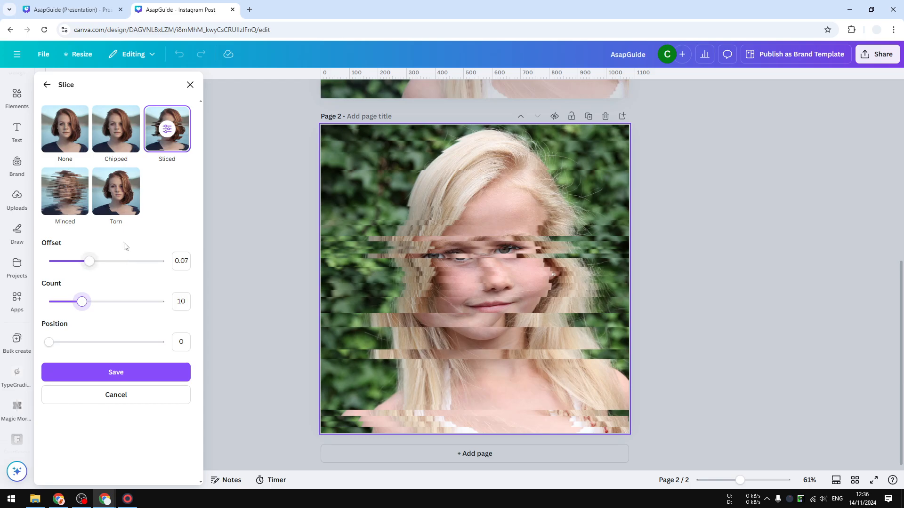
Apply the Torn slice style with its default settings to the page 2 photo and save the effect
{"action": "left_click", "coordinate": [115, 207]}
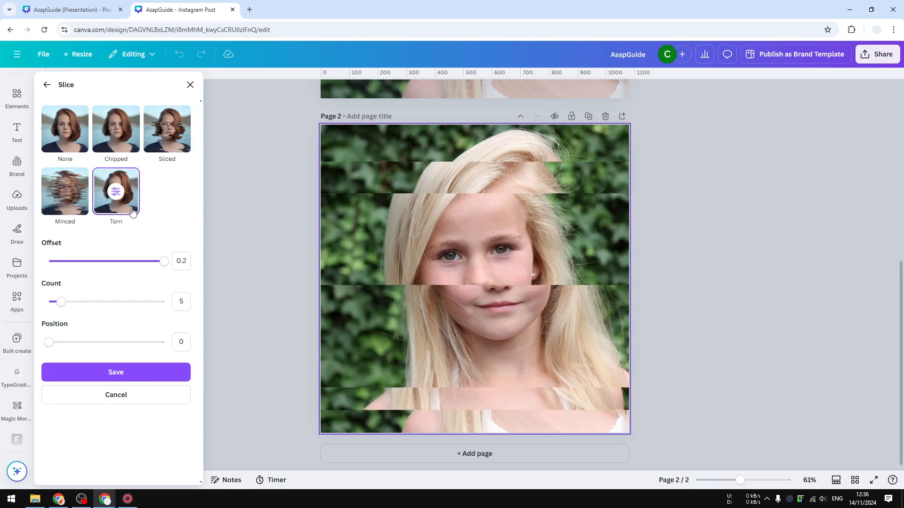
{"action": "left_click", "coordinate": [112, 375]}
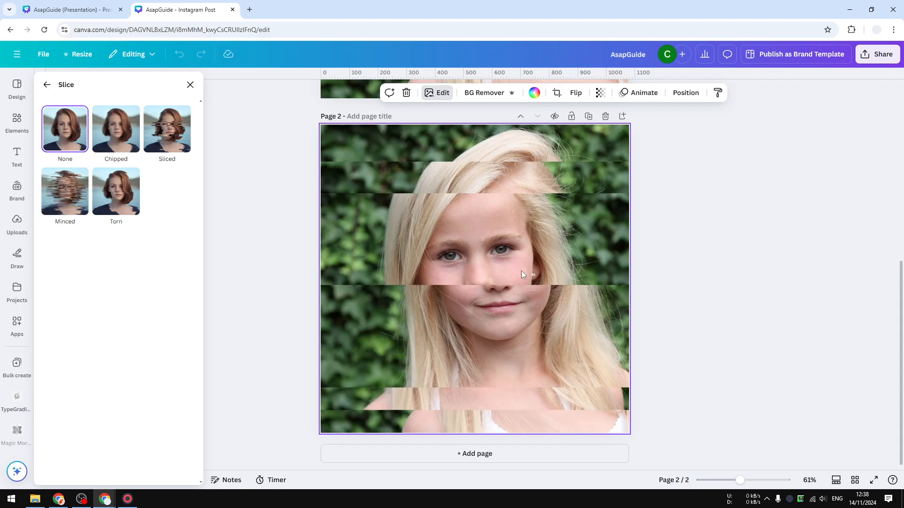
Use Magic Grab with the brush to separate the photo strip containing the girl's eyes into its own element
{"action": "left_click", "coordinate": [441, 93]}
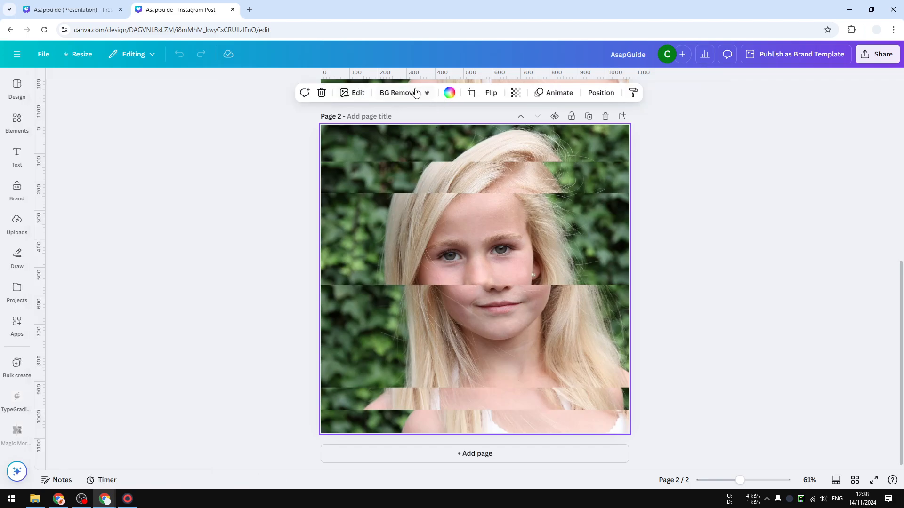
{"action": "left_click", "coordinate": [352, 93]}
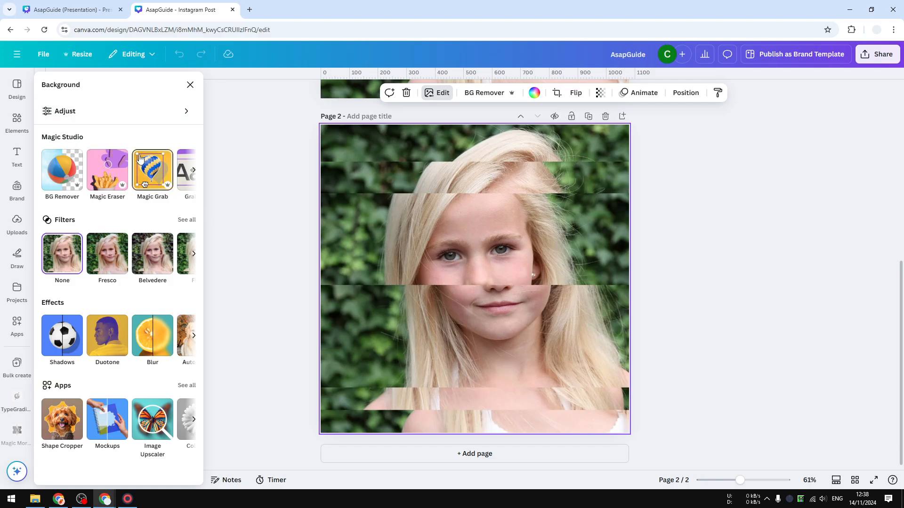
{"action": "left_click", "coordinate": [194, 170]}
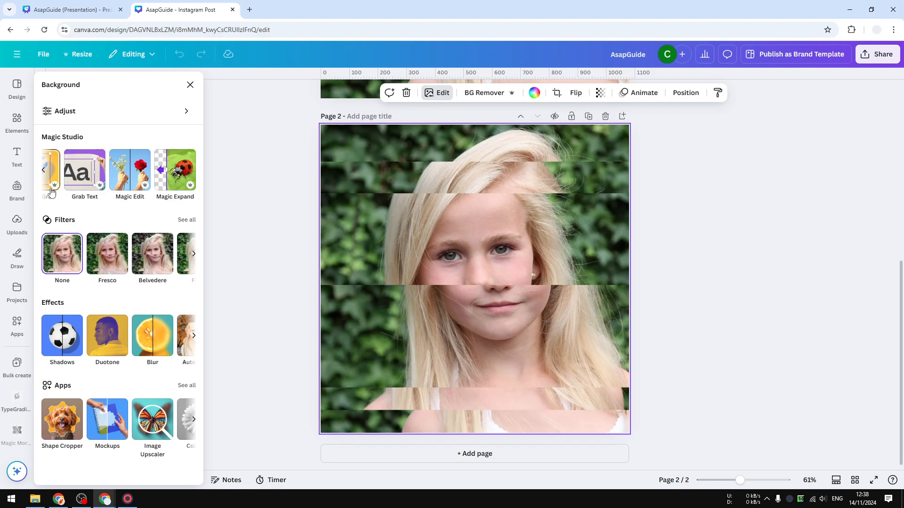
{"action": "left_click", "coordinate": [43, 170]}
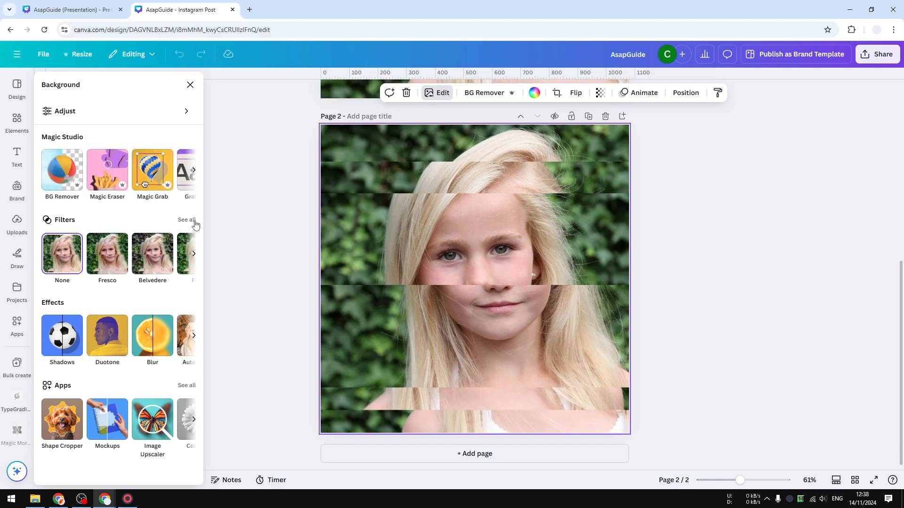
{"action": "left_click", "coordinate": [147, 176]}
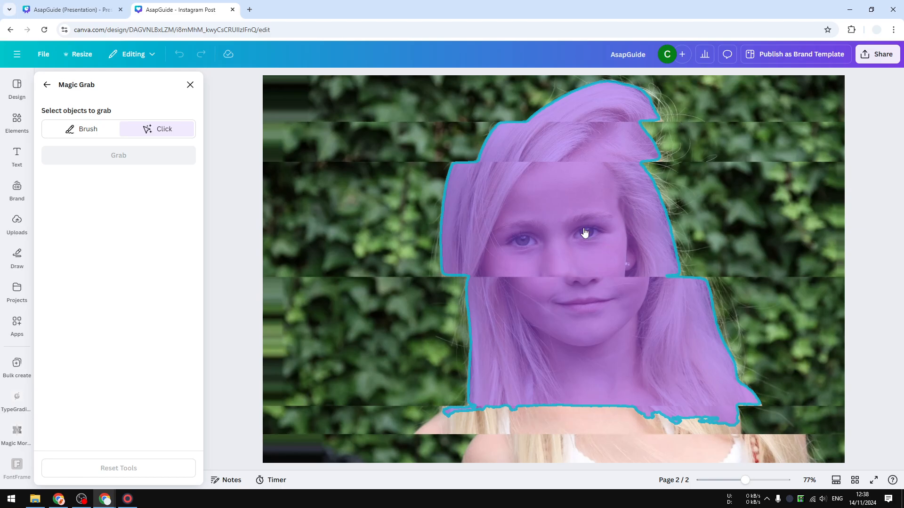
{"action": "left_click", "coordinate": [69, 133]}
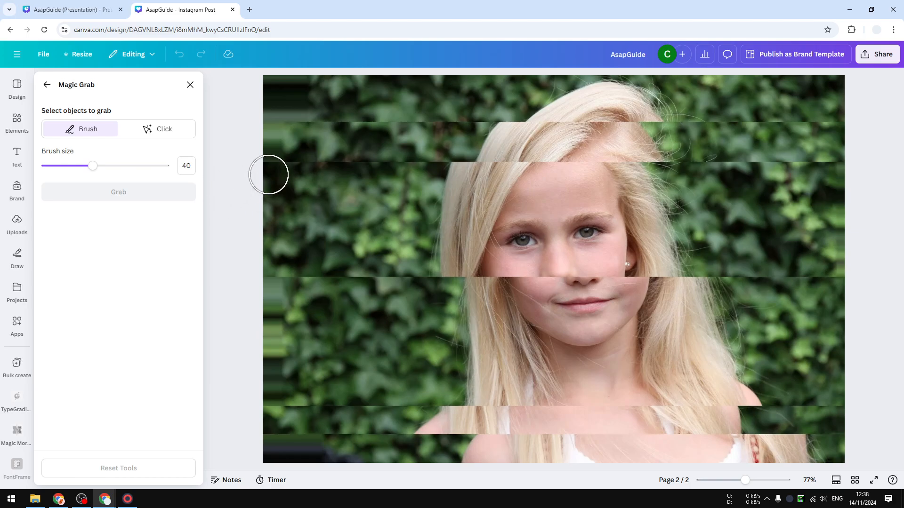
{"action": "mouse_move", "coordinate": [267, 178]}
{"action": "left_mouse_down"}
{"action": "mouse_move", "coordinate": [843, 172]}
{"action": "mouse_move", "coordinate": [844, 261]}
{"action": "mouse_move", "coordinate": [329, 252]}
{"action": "mouse_move", "coordinate": [264, 256]}
{"action": "mouse_move", "coordinate": [395, 264]}
{"action": "mouse_move", "coordinate": [267, 271]}
{"action": "mouse_move", "coordinate": [249, 253]}
{"action": "mouse_move", "coordinate": [264, 202]}
{"action": "mouse_move", "coordinate": [268, 221]}
{"action": "mouse_move", "coordinate": [275, 210]}
{"action": "mouse_move", "coordinate": [752, 200]}
{"action": "mouse_move", "coordinate": [794, 203]}
{"action": "mouse_move", "coordinate": [817, 217]}
{"action": "mouse_move", "coordinate": [806, 239]}
{"action": "mouse_move", "coordinate": [671, 240]}
{"action": "mouse_move", "coordinate": [257, 223]}
{"action": "mouse_move", "coordinate": [395, 235]}
{"action": "left_mouse_up"}
{"action": "left_click", "coordinate": [118, 193]}
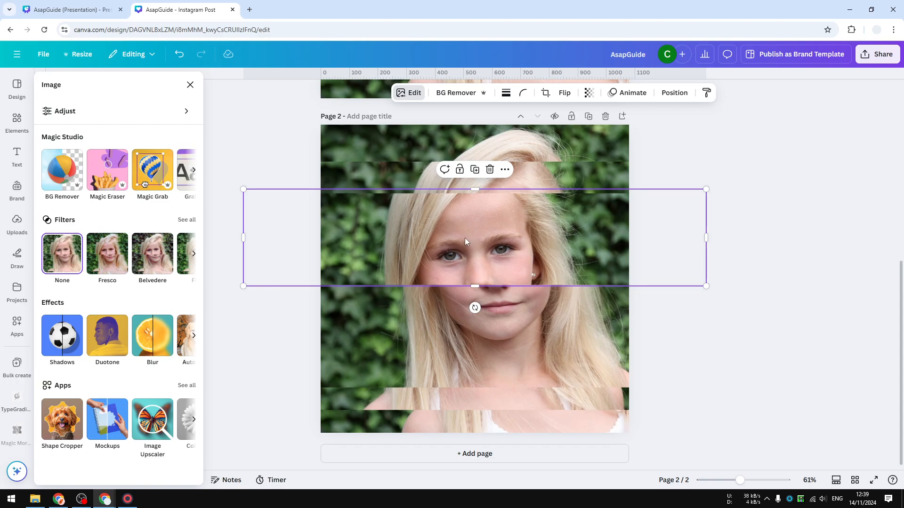
Shift the grabbed eye strip horizontally to the right by about 150 px, keeping its vertical alignment, and deselect it
{"action": "left_click_drag", "start_coordinate": [473, 239], "coordinate": [513, 229]}
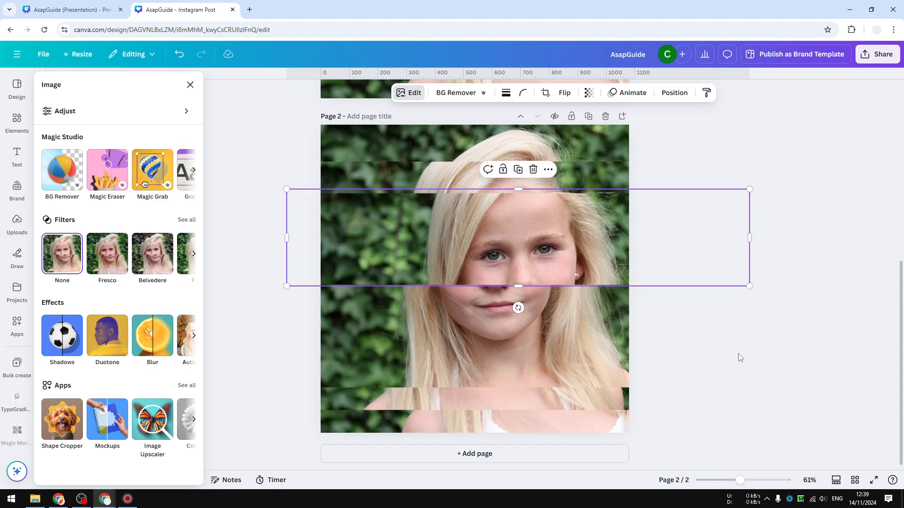
{"action": "scroll", "coordinate": [742, 360], "scroll_direction": "up", "scroll_amount": 4}
{"action": "scroll", "coordinate": [793, 360], "scroll_direction": "down", "scroll_amount": 3}
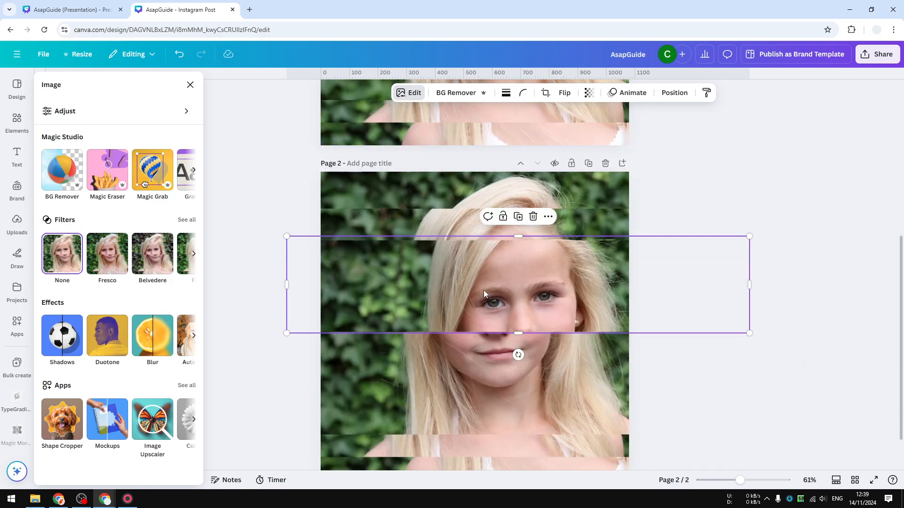
{"action": "scroll", "coordinate": [496, 259], "scroll_direction": "down", "scroll_amount": 1}
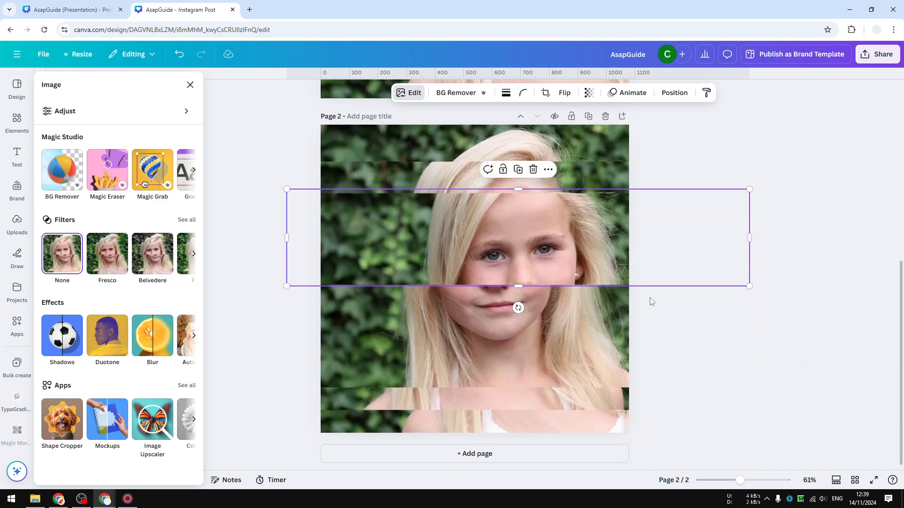
{"action": "left_click", "coordinate": [698, 347]}
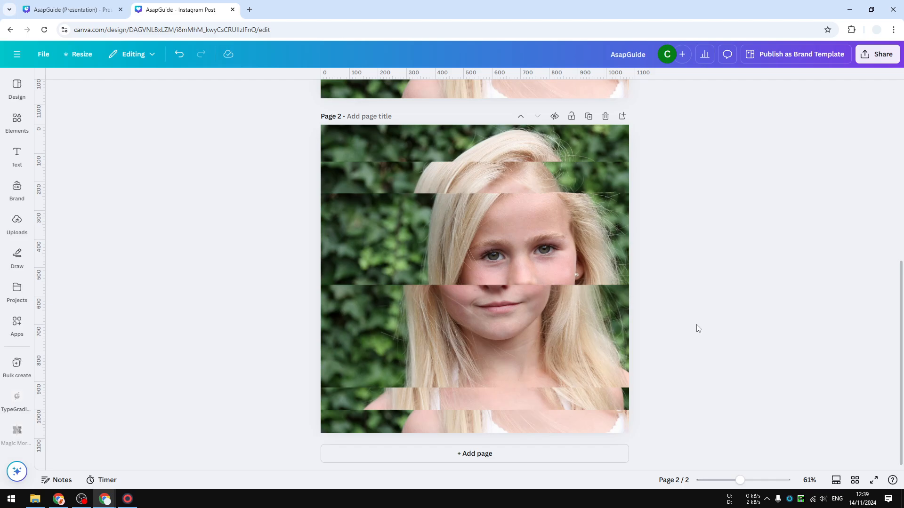